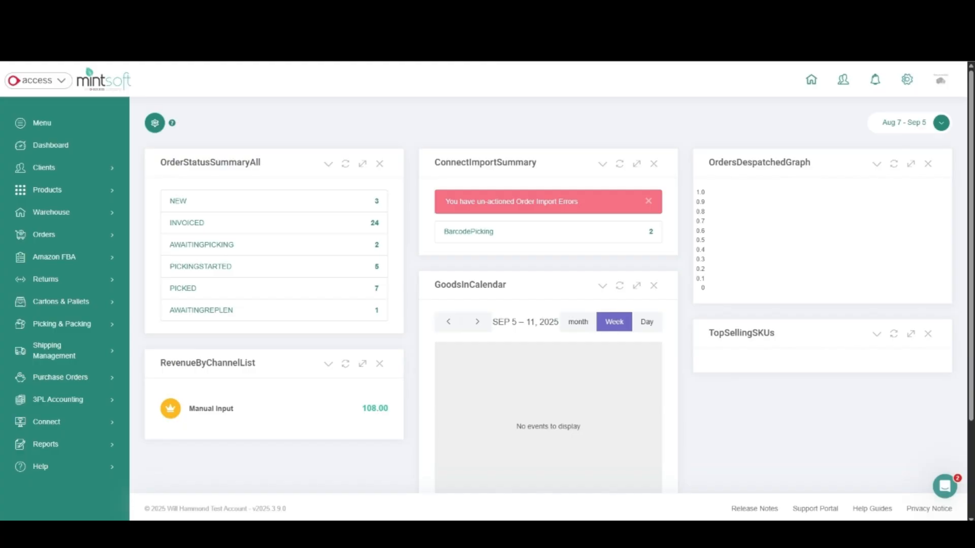
Switch from Mintsoft to Access Evo and open the organisation's members list.
{"action": "left_click", "coordinate": [48, 83]}
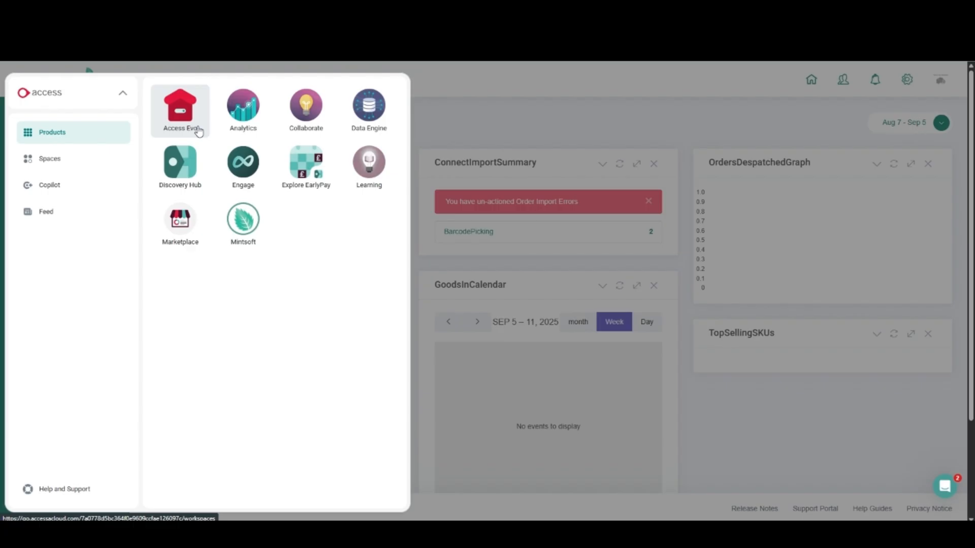
{"action": "left_click", "coordinate": [198, 132]}
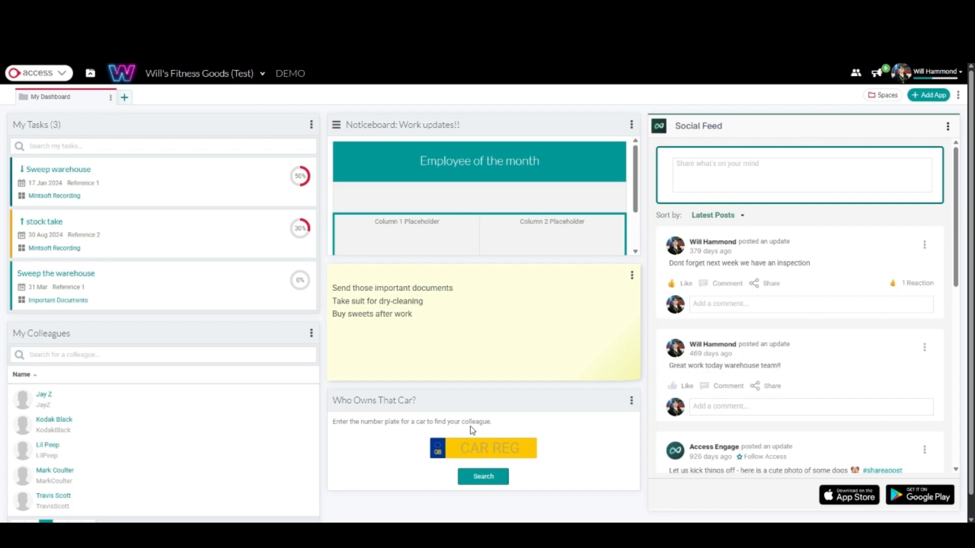
{"action": "left_click", "coordinate": [856, 75]}
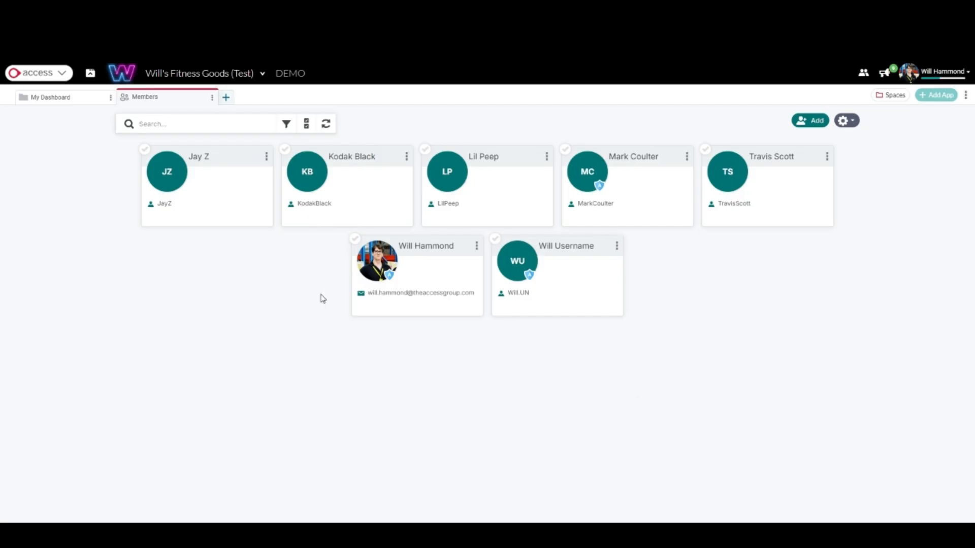
{"action": "left_click", "coordinate": [60, 79]}
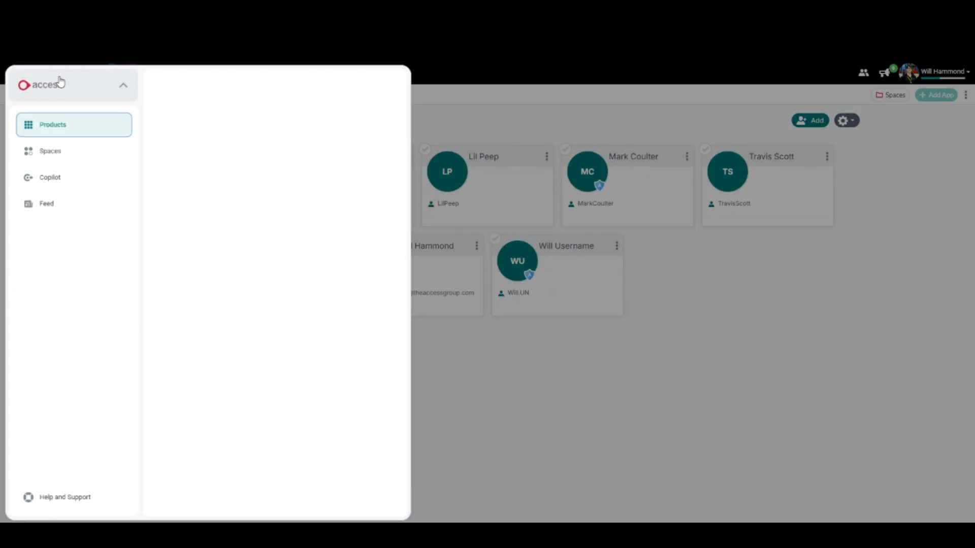
{"action": "left_click", "coordinate": [622, 403]}
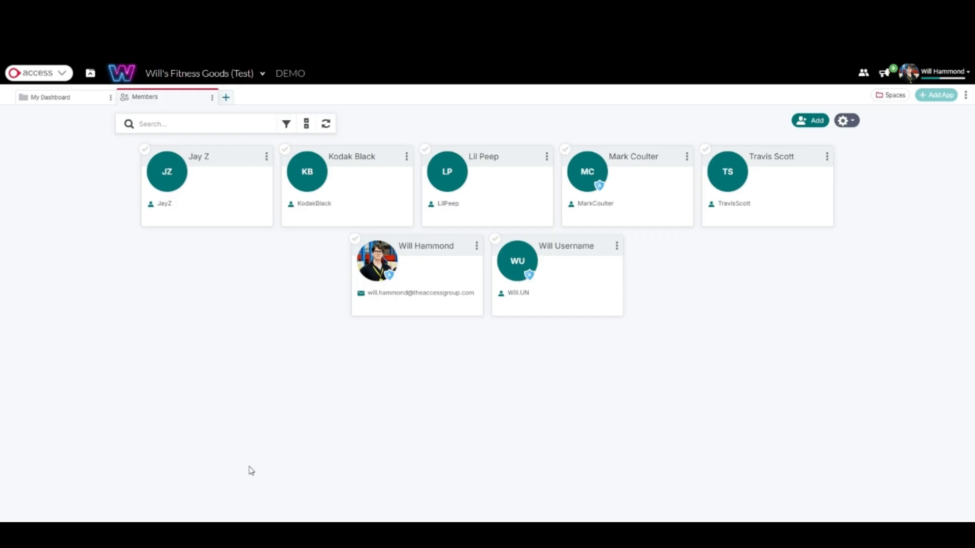
Look at the sign-in choices for adding members and the import option in the member management settings.
{"action": "left_click", "coordinate": [815, 127]}
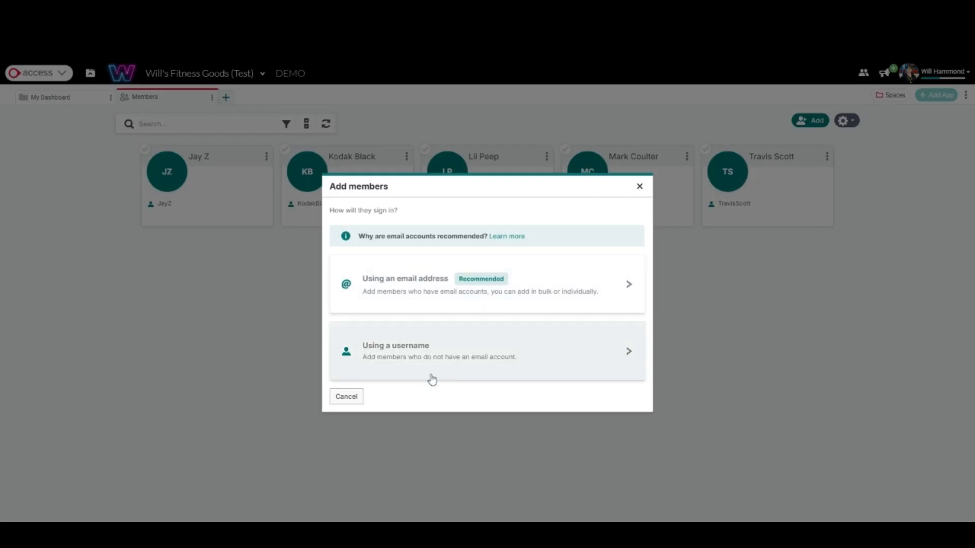
{"action": "left_click", "coordinate": [347, 401]}
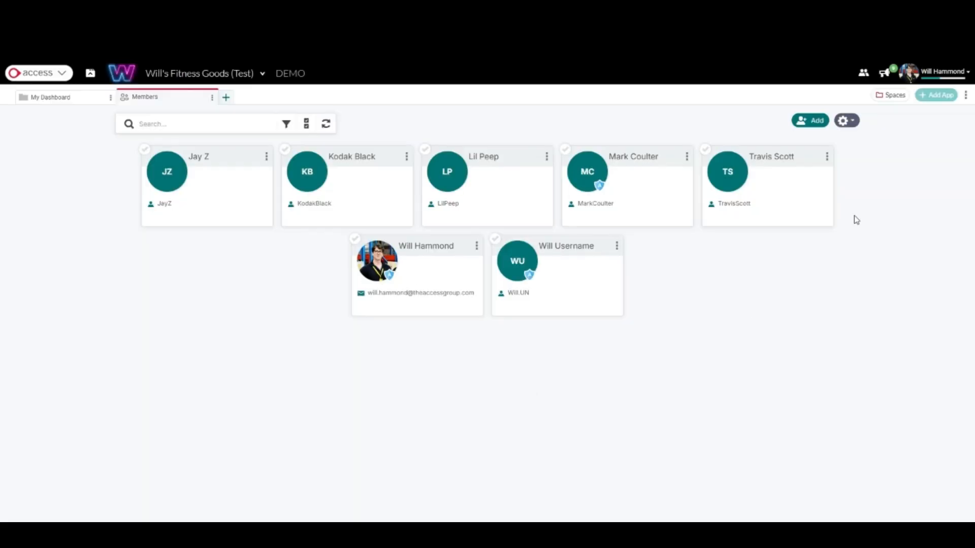
{"action": "left_click", "coordinate": [851, 127]}
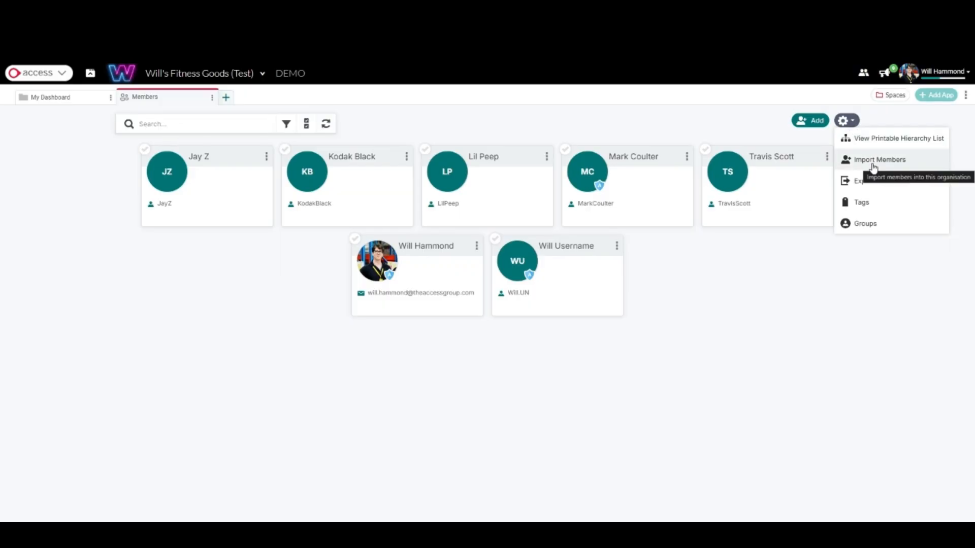
{"action": "left_click", "coordinate": [783, 296]}
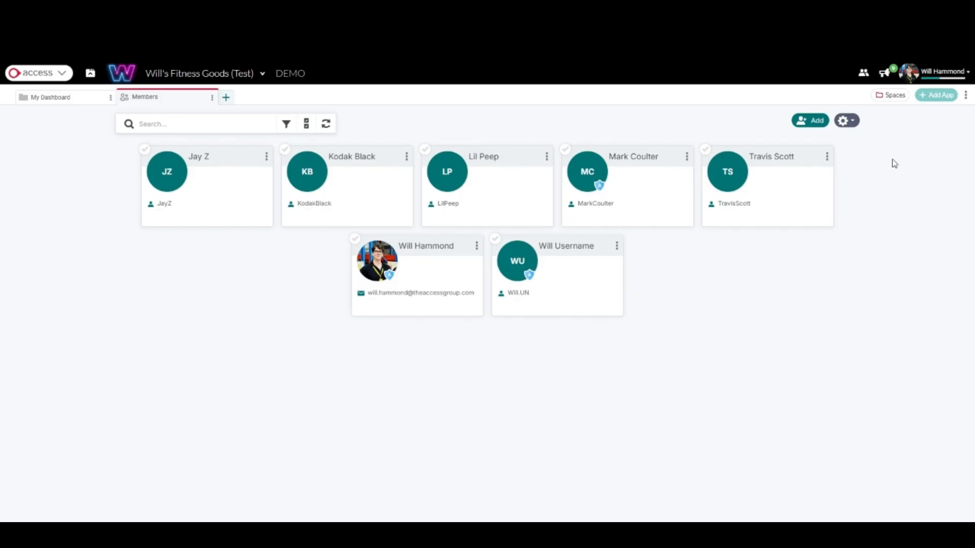
Open the general Organisation Settings and check the option that allows username members to be added.
{"action": "left_click", "coordinate": [961, 77]}
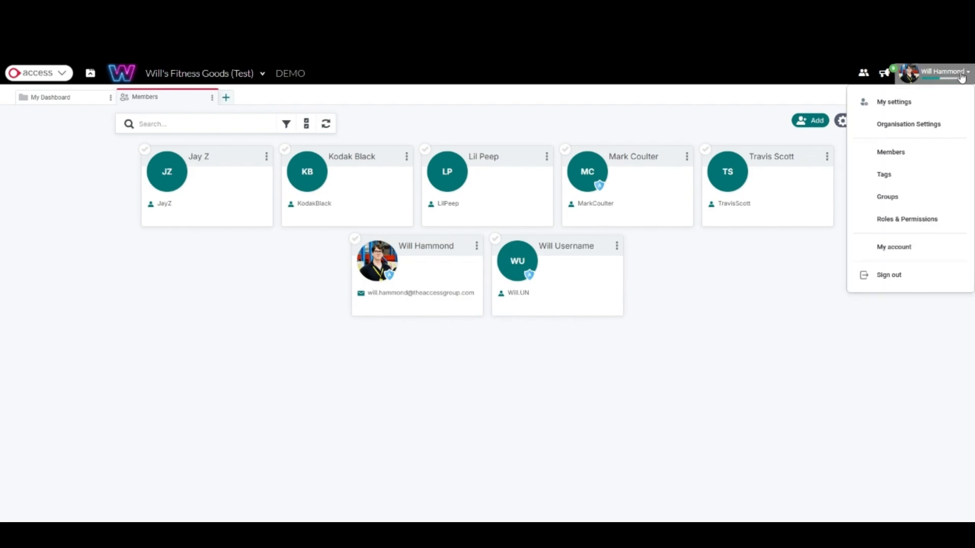
{"action": "left_click", "coordinate": [921, 132]}
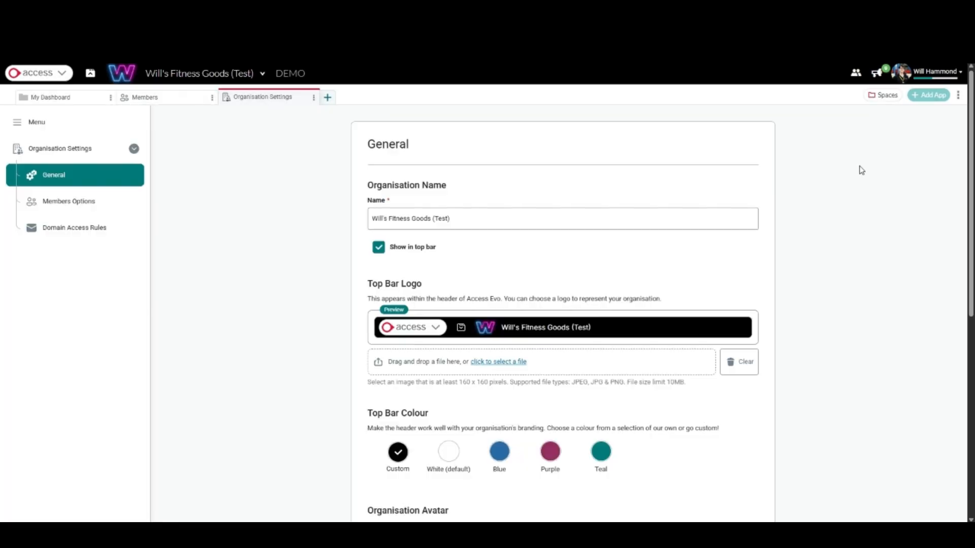
{"action": "scroll", "coordinate": [861, 170], "scroll_direction": "down", "scroll_amount": 7}
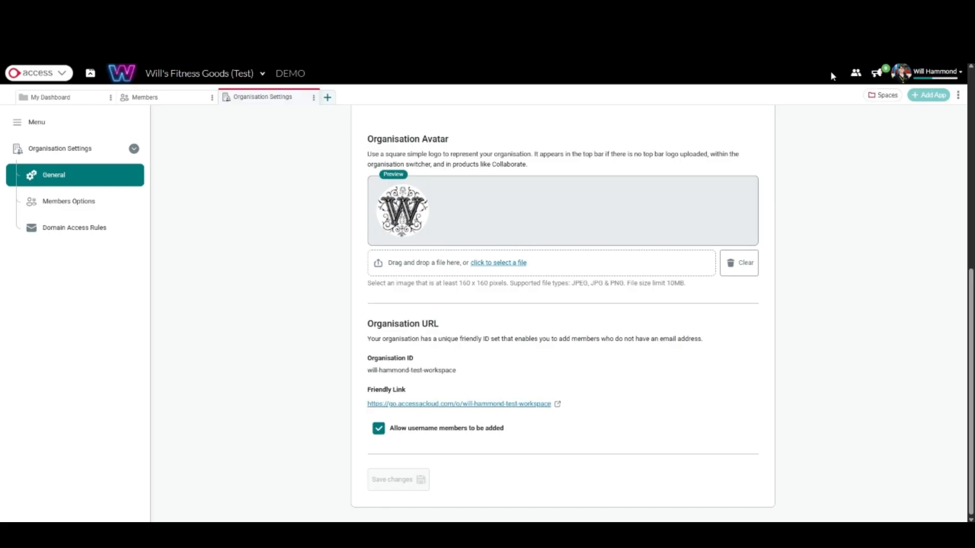
Return to the members list and fill in a member's email address for adding email members in bulk.
{"action": "left_click", "coordinate": [854, 74]}
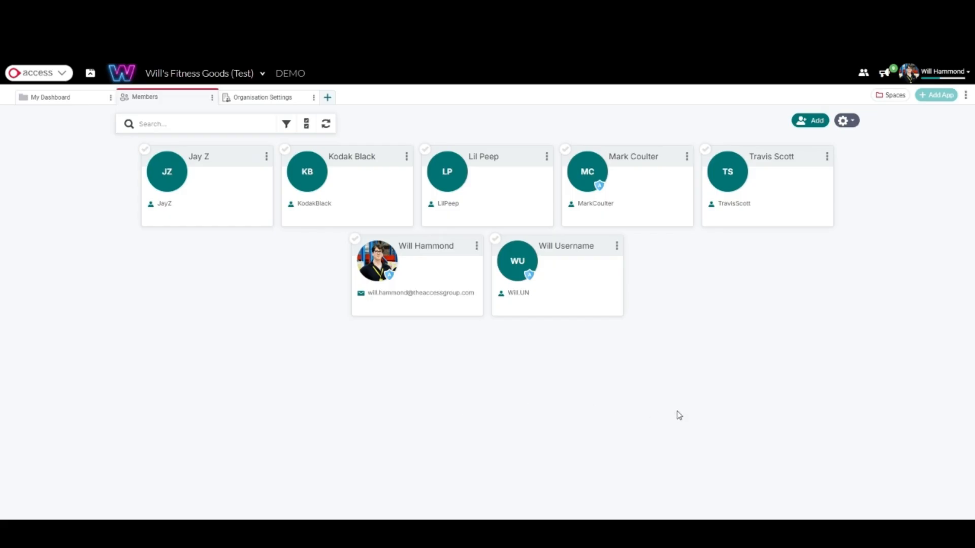
{"action": "left_click", "coordinate": [807, 121]}
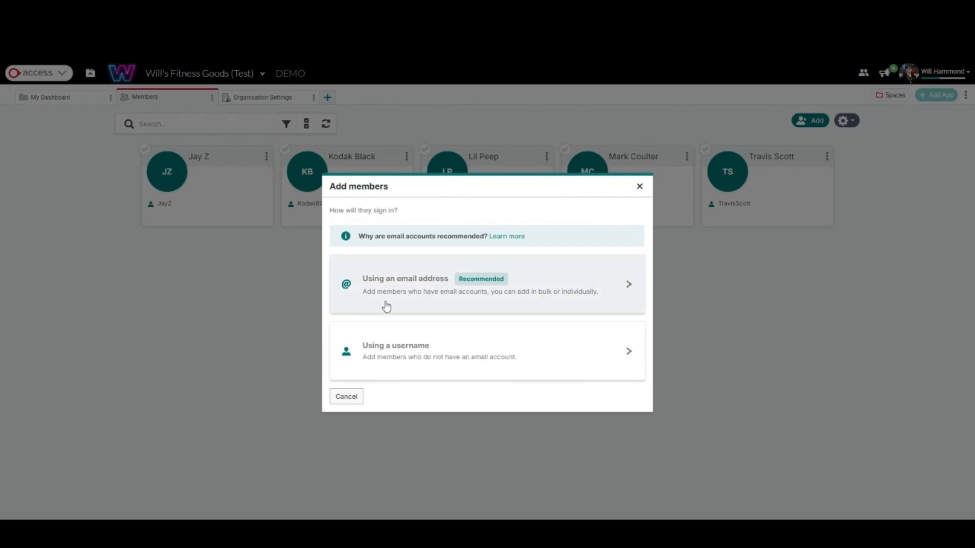
{"action": "left_click", "coordinate": [387, 307]}
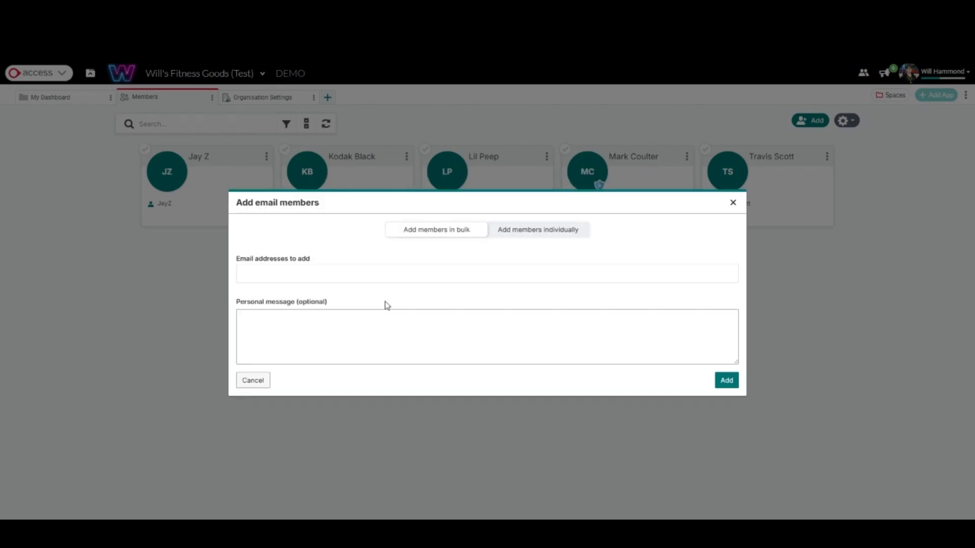
{"action": "left_click", "coordinate": [259, 278]}
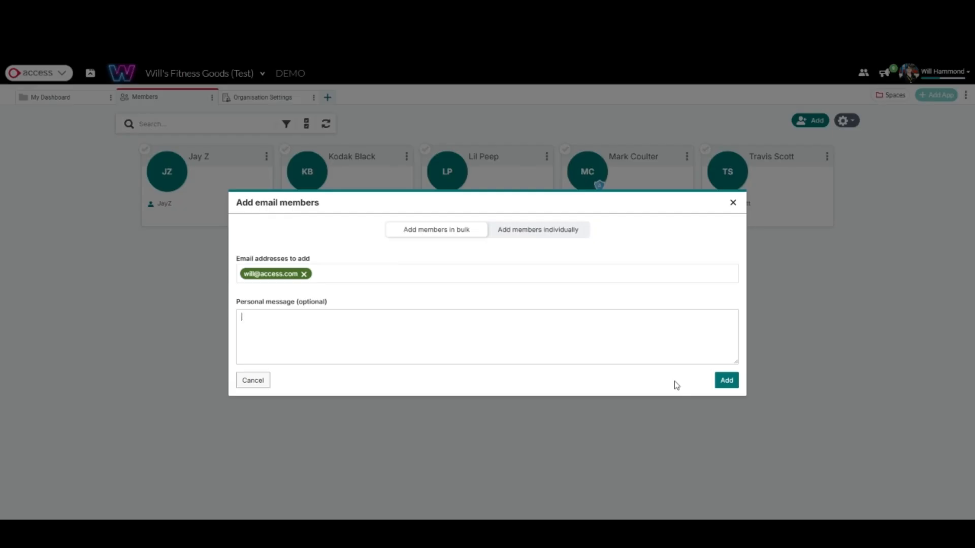
Examine the form for adding email members individually, including the organisation role choices, and close it without adding anyone.
{"action": "left_click", "coordinate": [538, 242]}
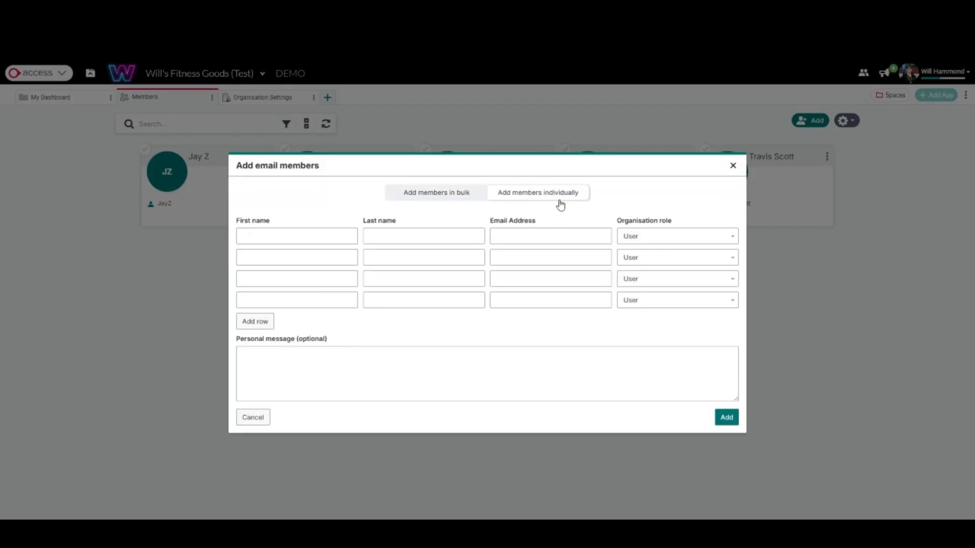
{"action": "left_click_drag", "start_coordinate": [236, 221], "coordinate": [534, 223]}
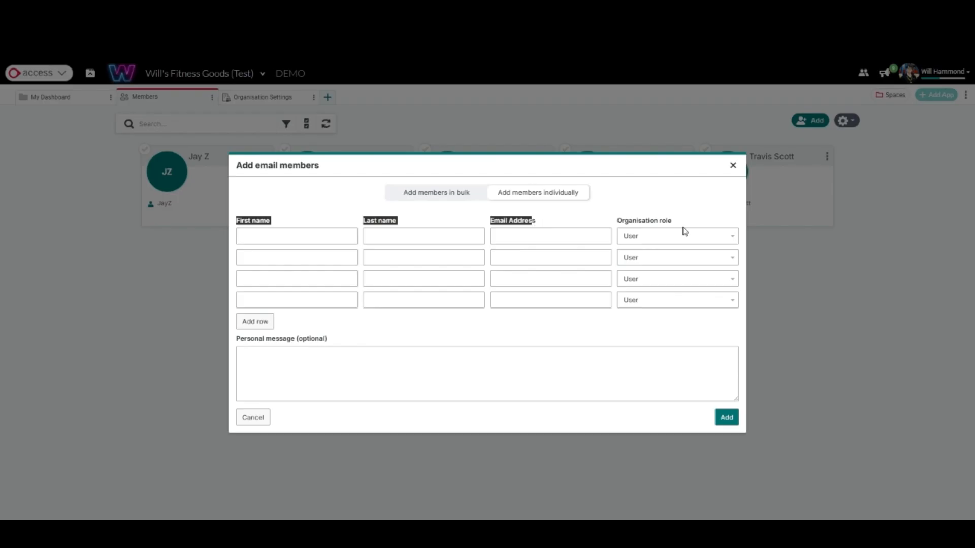
{"action": "left_click", "coordinate": [655, 234]}
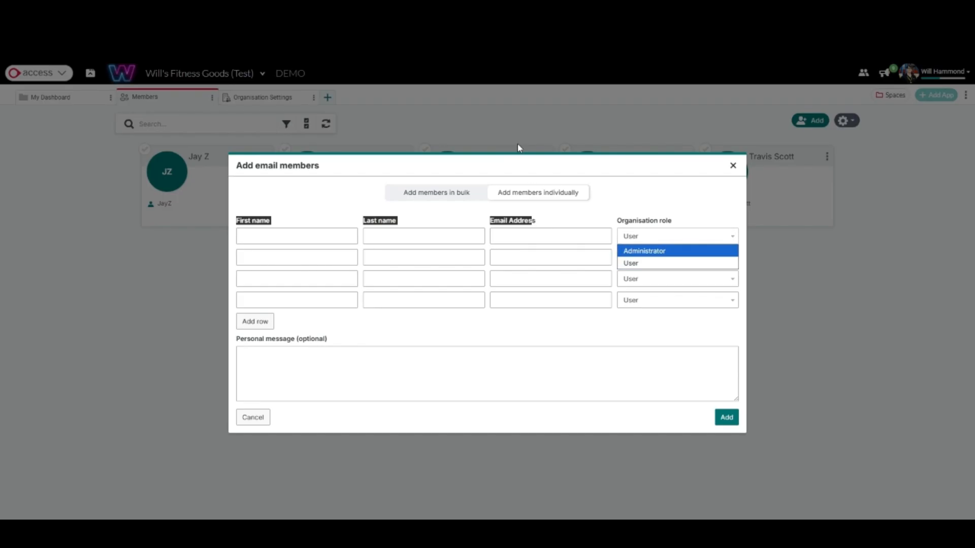
{"action": "left_click", "coordinate": [547, 238]}
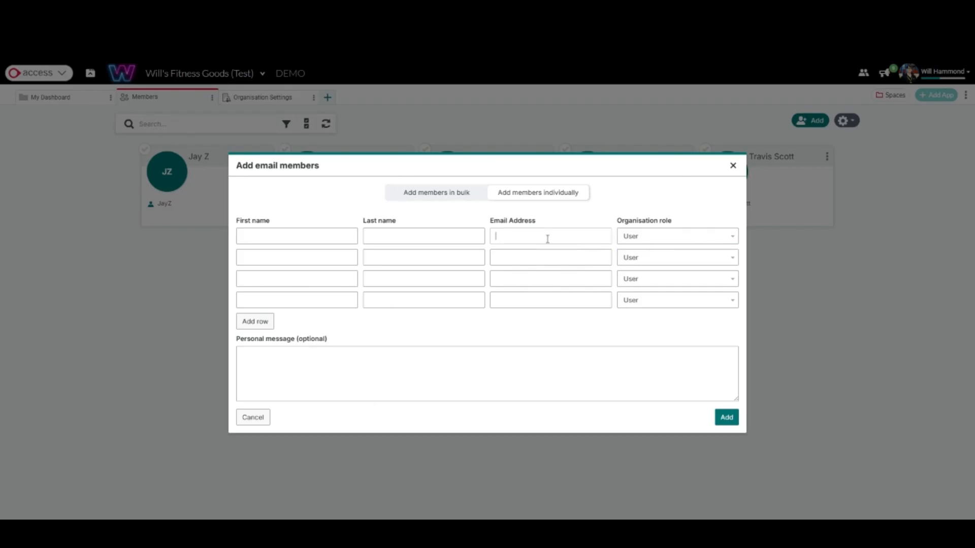
{"action": "left_click", "coordinate": [732, 166]}
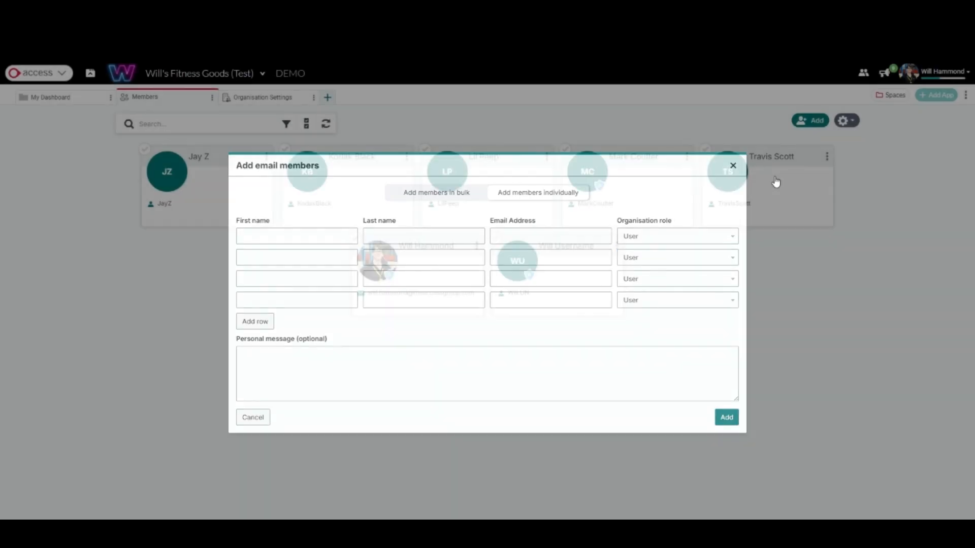
Enter the first name, last name and username for a new username member with the User organisation role, and continue past the details.
{"action": "left_click", "coordinate": [813, 122]}
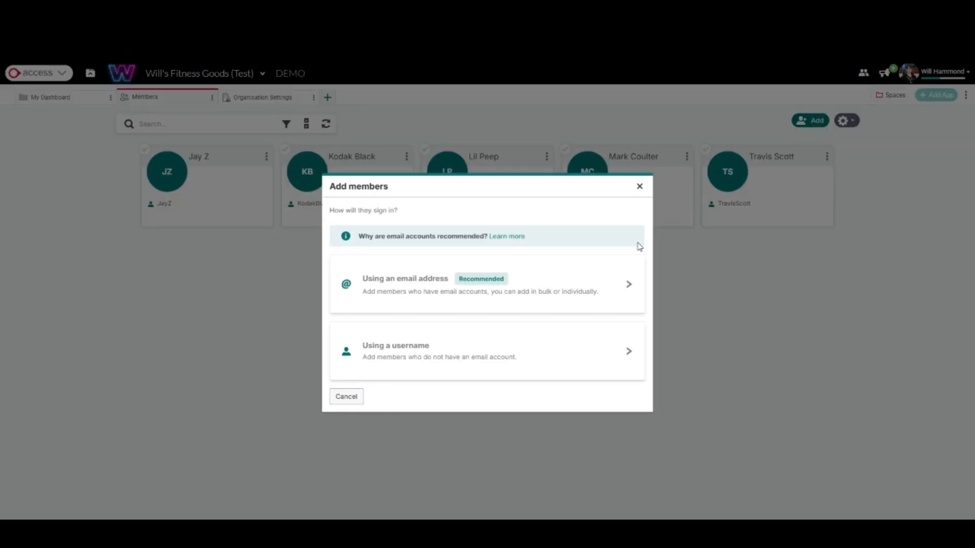
{"action": "left_click", "coordinate": [398, 369]}
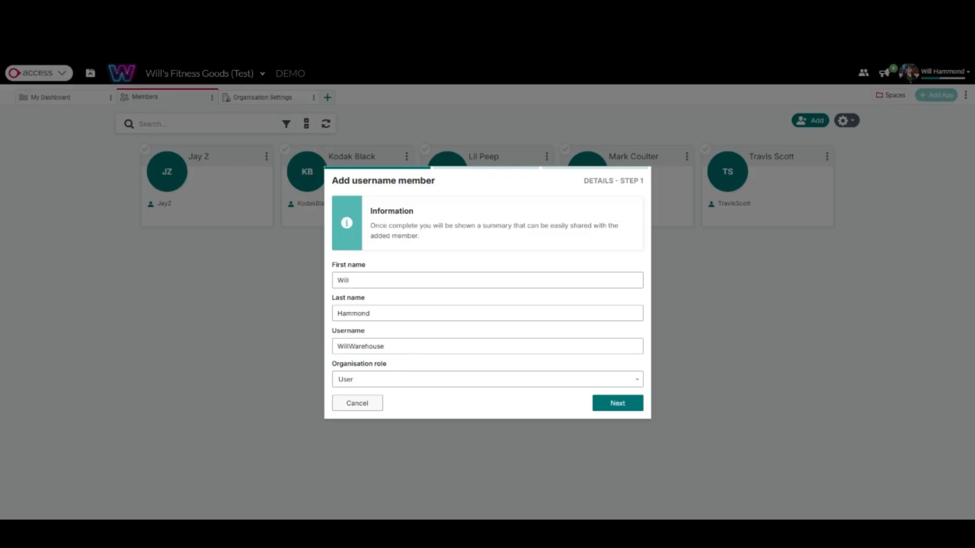
{"action": "left_click", "coordinate": [409, 380]}
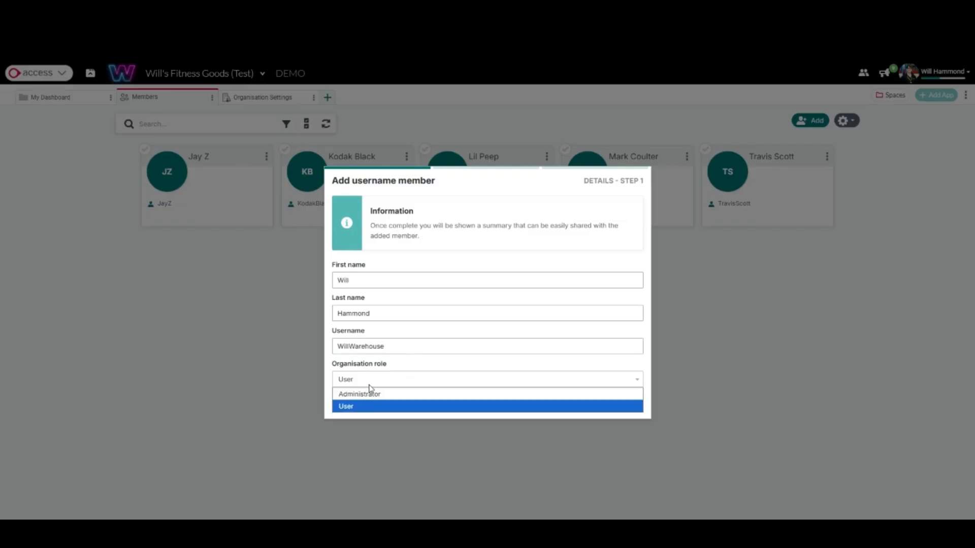
{"action": "left_click", "coordinate": [378, 361]}
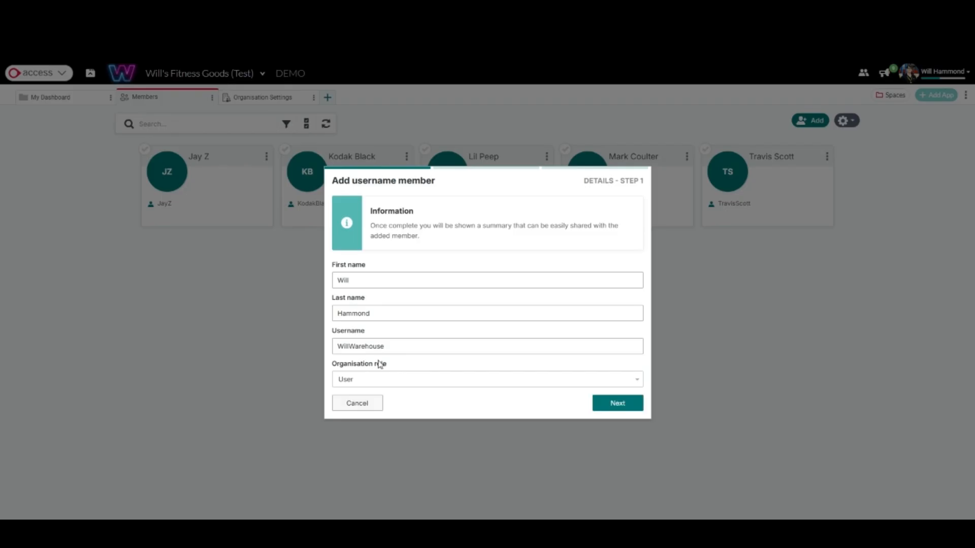
{"action": "left_click", "coordinate": [618, 403]}
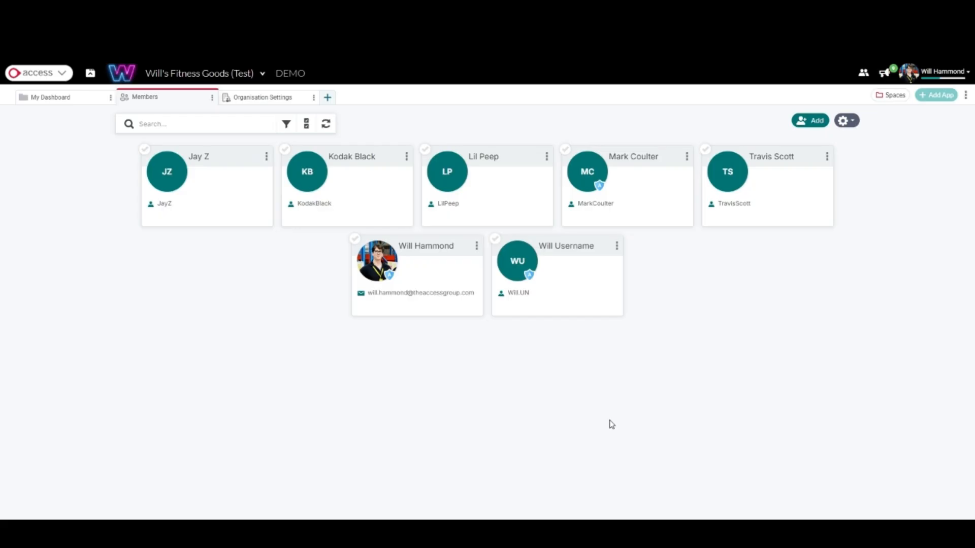
Try the User role for Mintsoft in the role settings of the member with the profile photo, and close them without saving.
{"action": "left_click", "coordinate": [477, 248]}
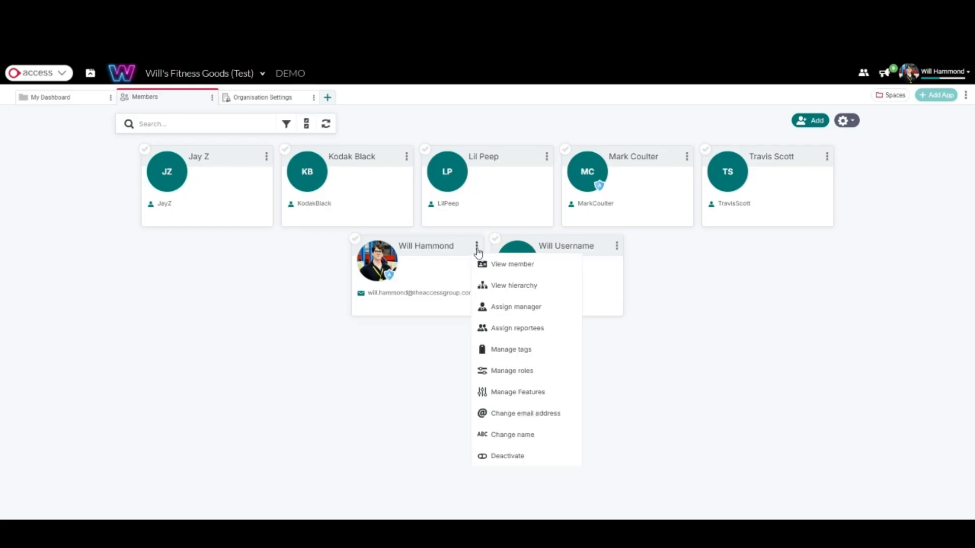
{"action": "left_click", "coordinate": [536, 378]}
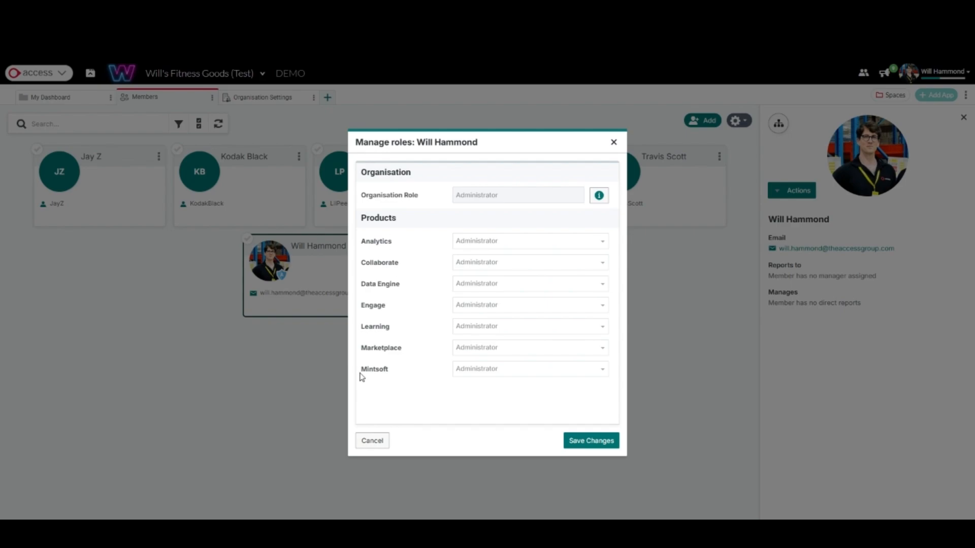
{"action": "left_click", "coordinate": [493, 369]}
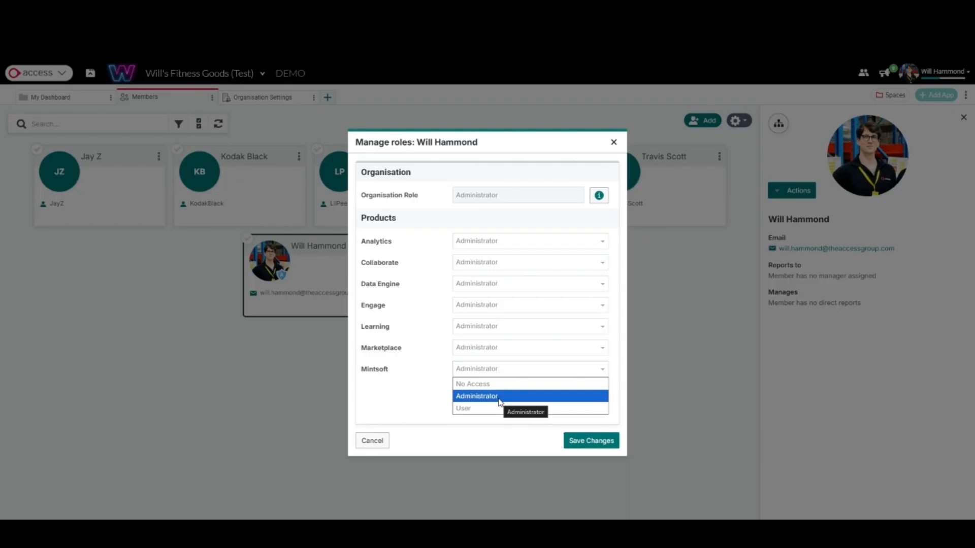
{"action": "left_click", "coordinate": [388, 378]}
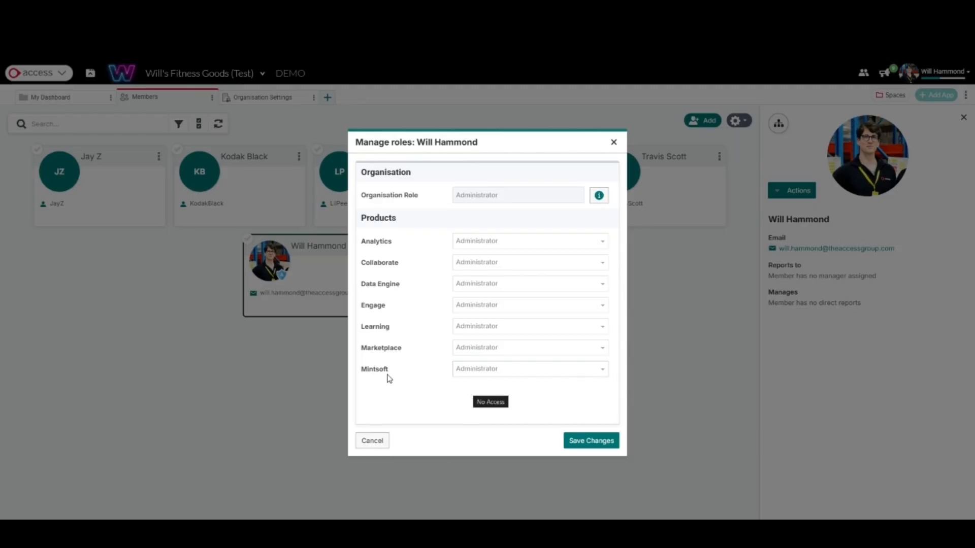
{"action": "left_click", "coordinate": [482, 370]}
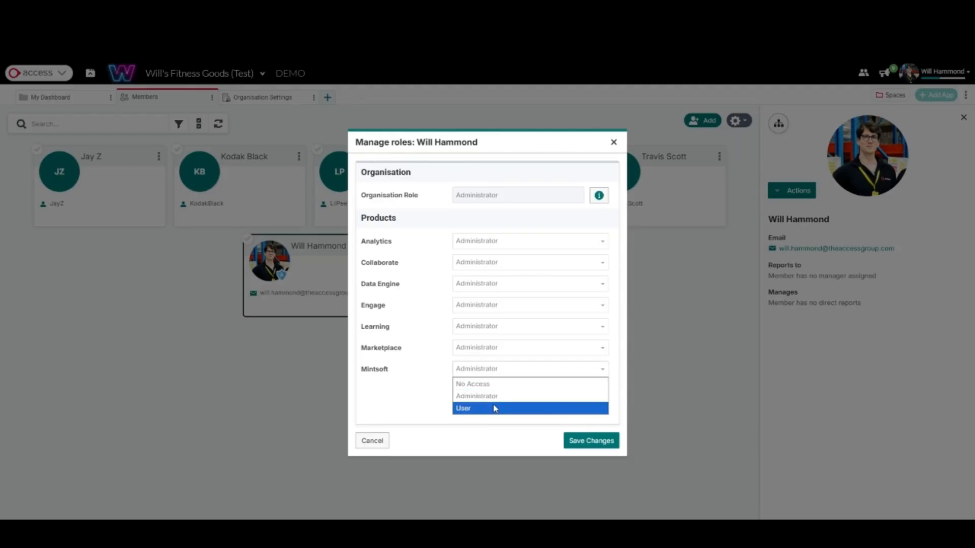
{"action": "left_click", "coordinate": [493, 406]}
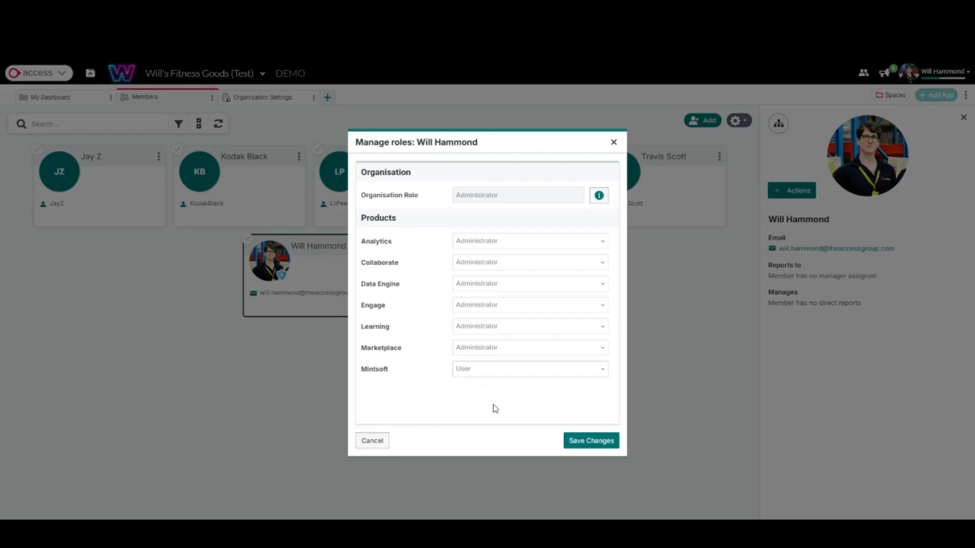
{"action": "left_click", "coordinate": [613, 143]}
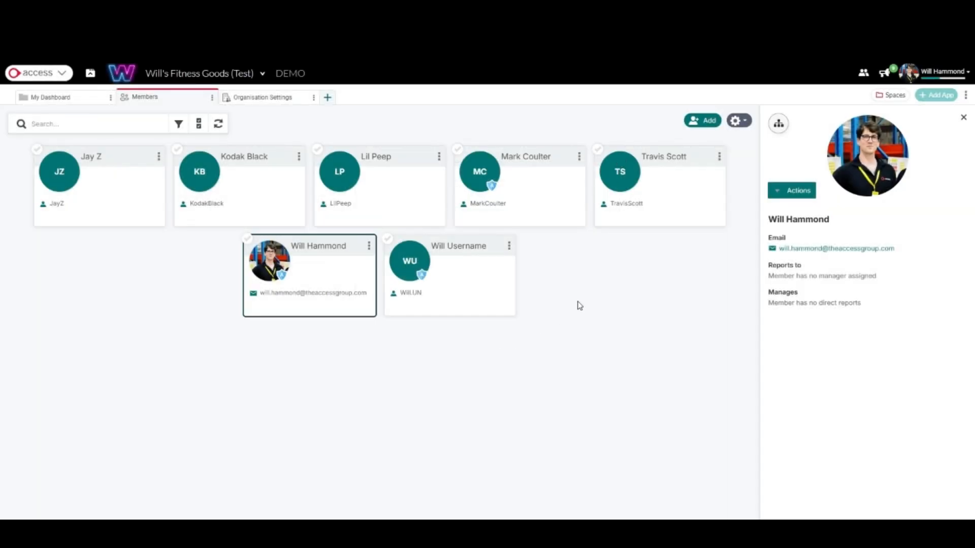
Select the first three members in the members list.
{"action": "left_click", "coordinate": [37, 150]}
{"action": "left_click", "coordinate": [178, 151]}
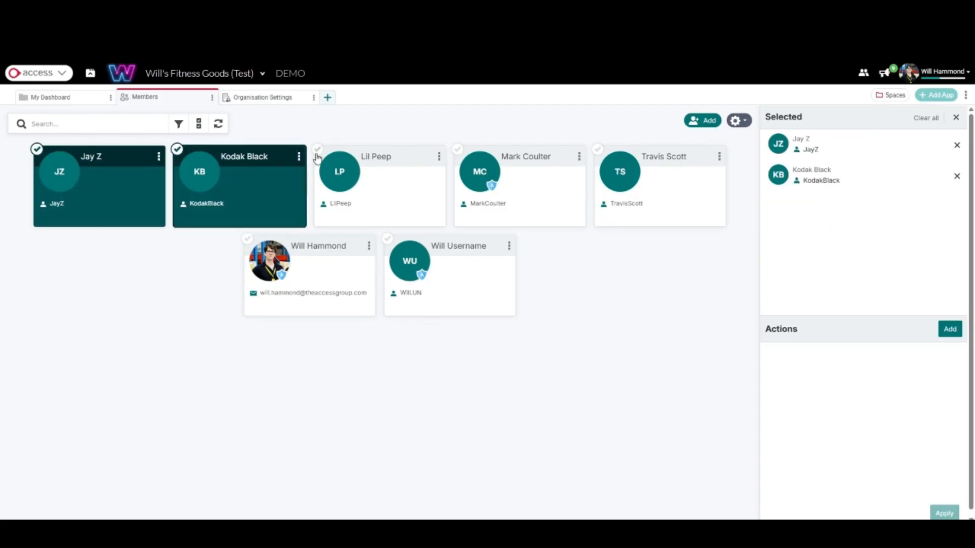
{"action": "left_click", "coordinate": [317, 150]}
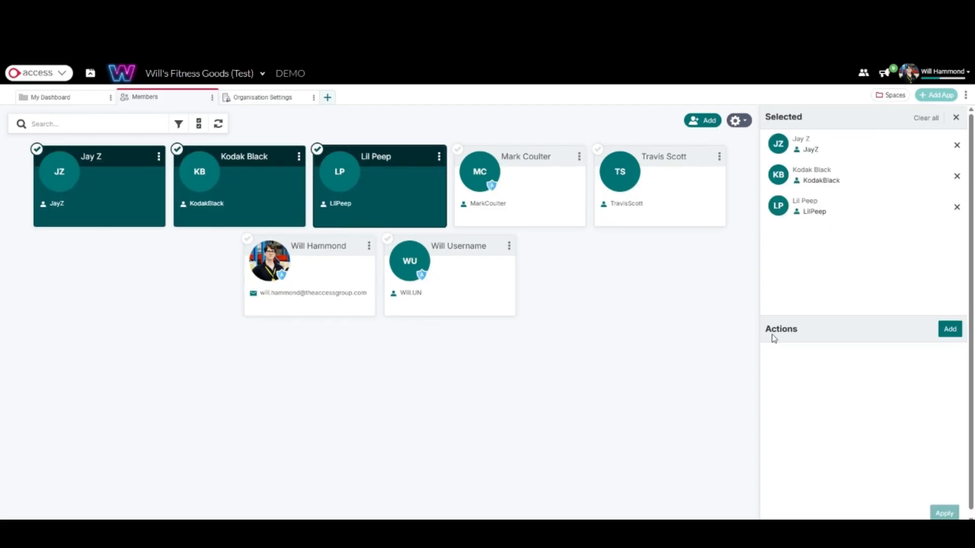
Add a bulk action for the selected members that assigns the User product role for Mintsoft.
{"action": "left_click", "coordinate": [956, 331]}
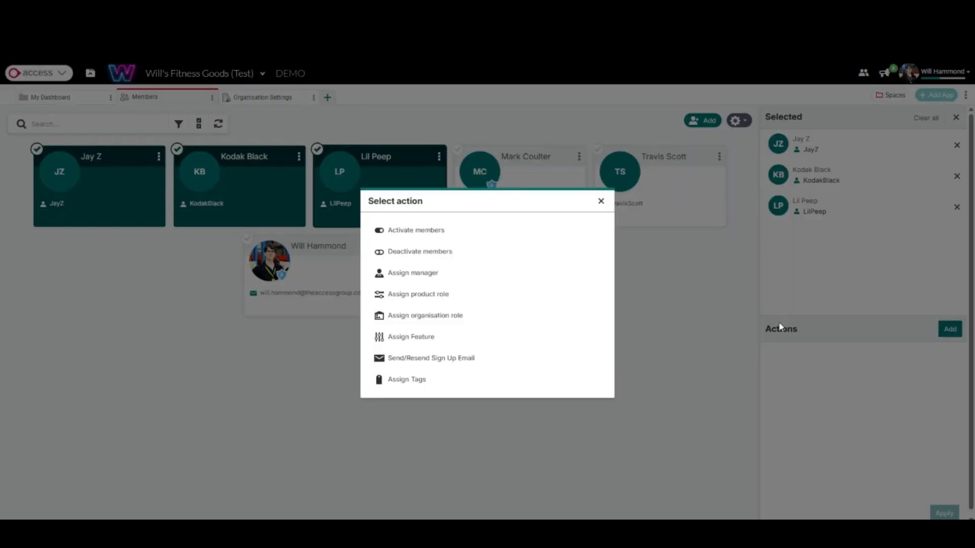
{"action": "left_click", "coordinate": [451, 304]}
{"action": "left_click", "coordinate": [453, 288]}
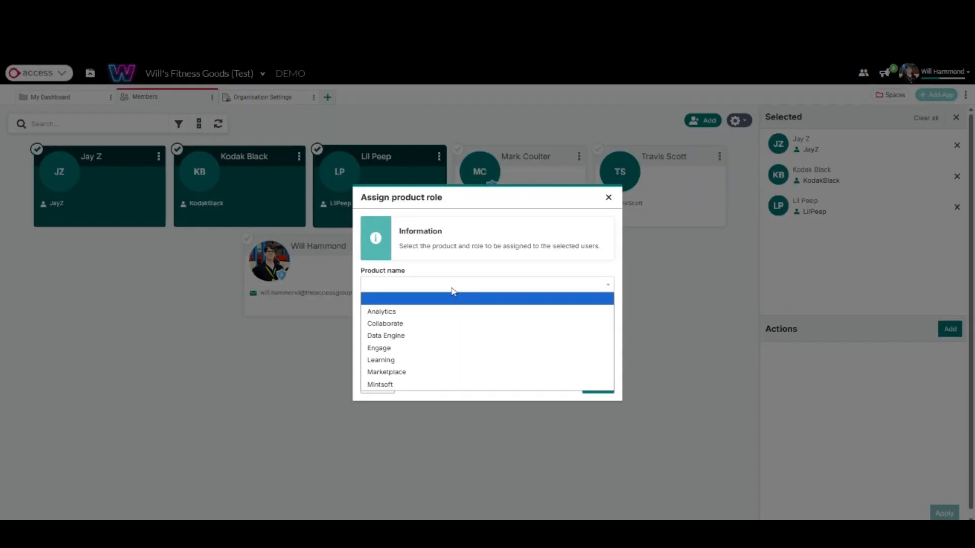
{"action": "left_click", "coordinate": [430, 384]}
{"action": "left_click", "coordinate": [439, 318]}
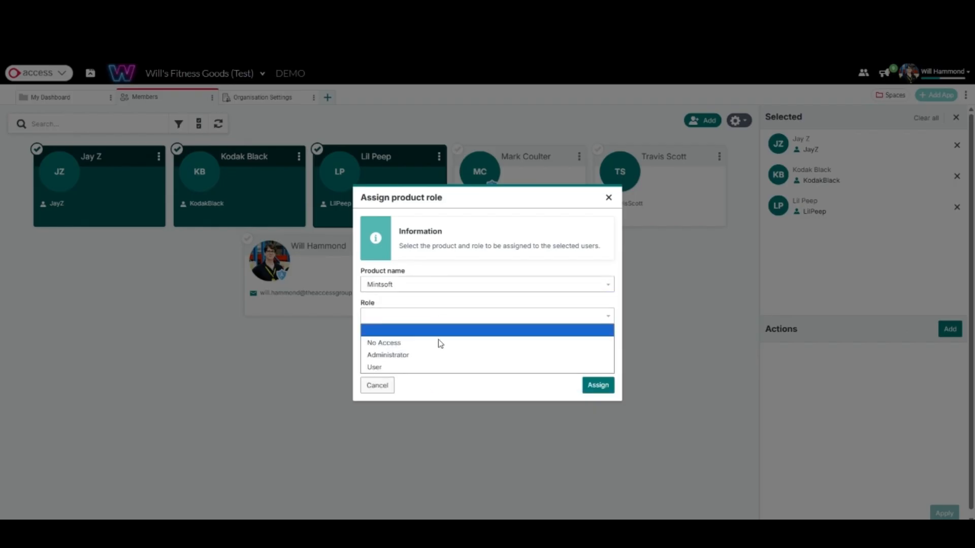
{"action": "left_click", "coordinate": [439, 366]}
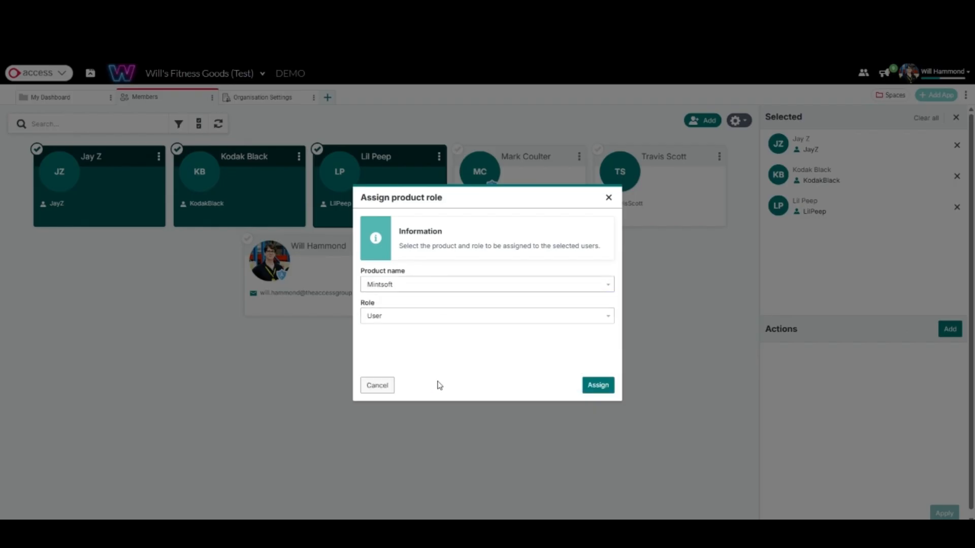
{"action": "left_click", "coordinate": [596, 386]}
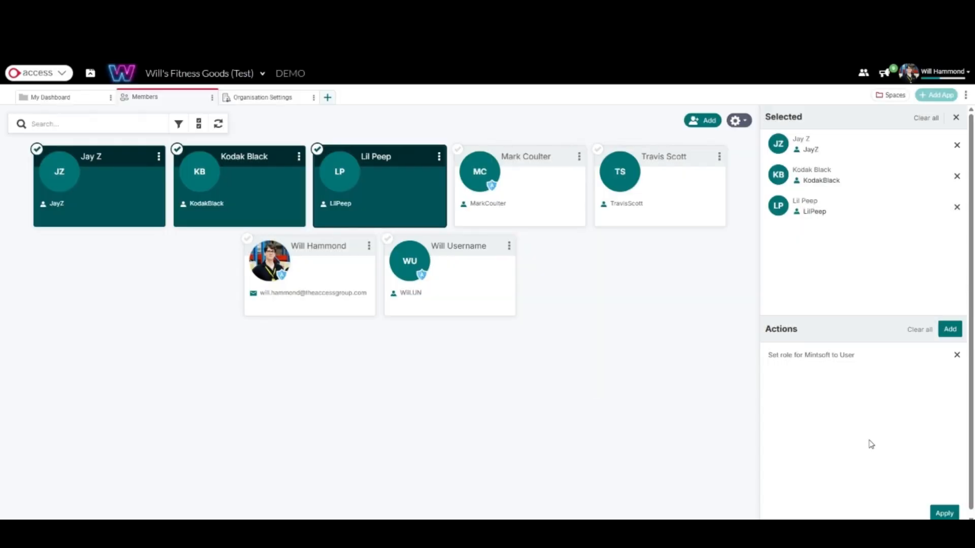
Apply the pending Mintsoft role action to the three selected members and finish the confirmation.
{"action": "left_click", "coordinate": [944, 513]}
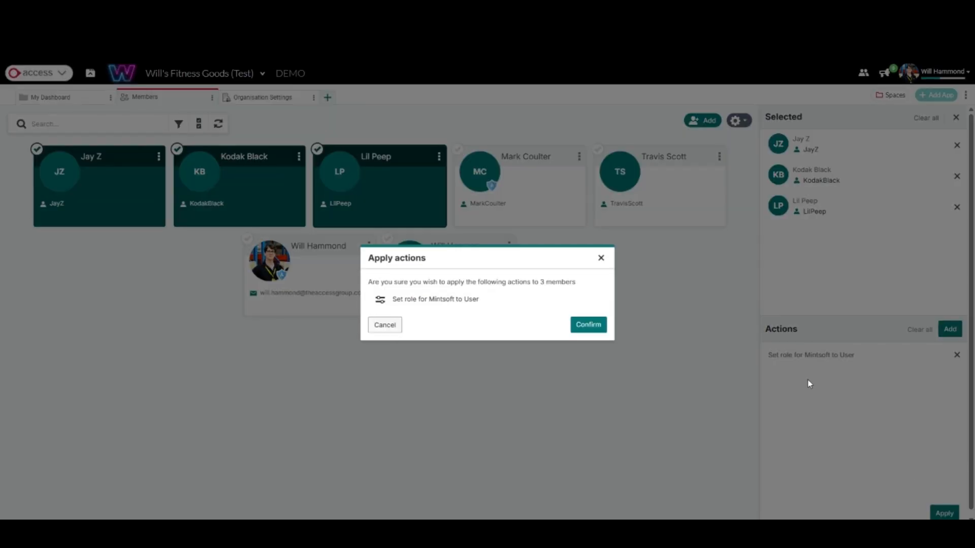
{"action": "left_click", "coordinate": [603, 329]}
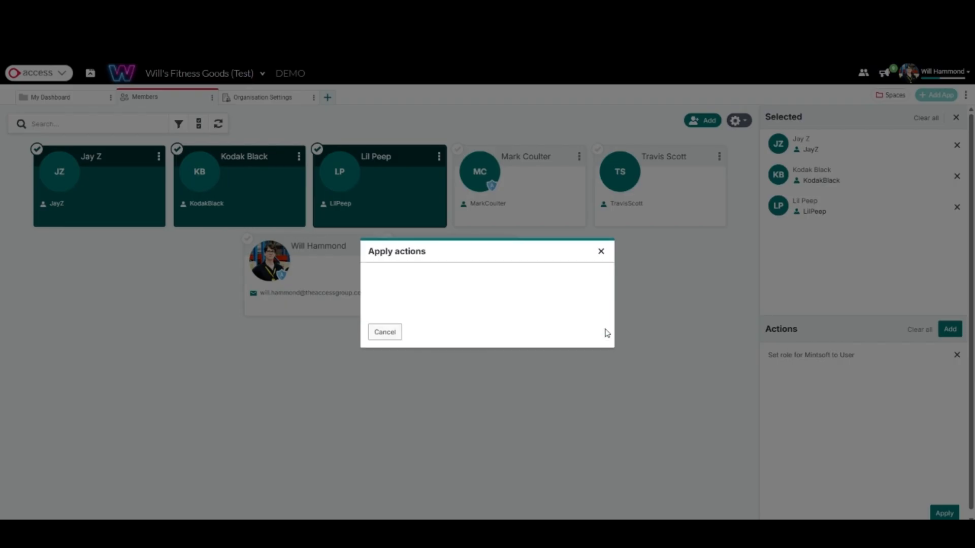
{"action": "left_click", "coordinate": [604, 331]}
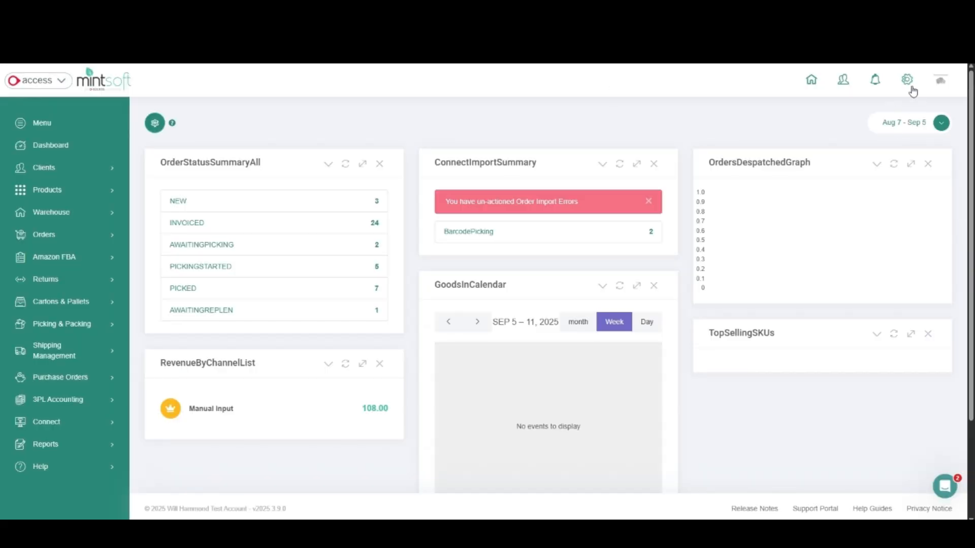
Switch to Mintsoft, go to the Warehouse User Accounts list from its settings and view the actions for the first account.
{"action": "left_click", "coordinate": [911, 88]}
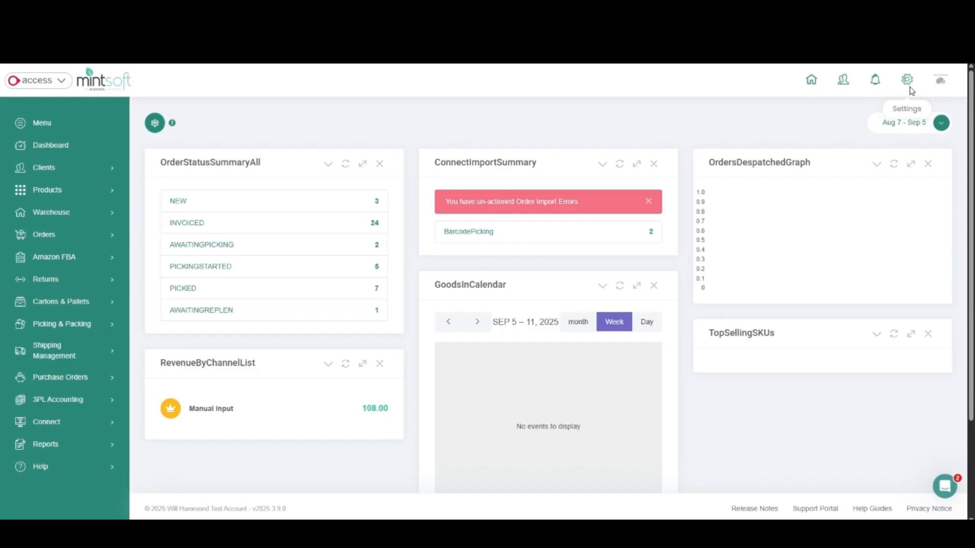
{"action": "scroll", "coordinate": [640, 173], "scroll_direction": "down", "scroll_amount": 8}
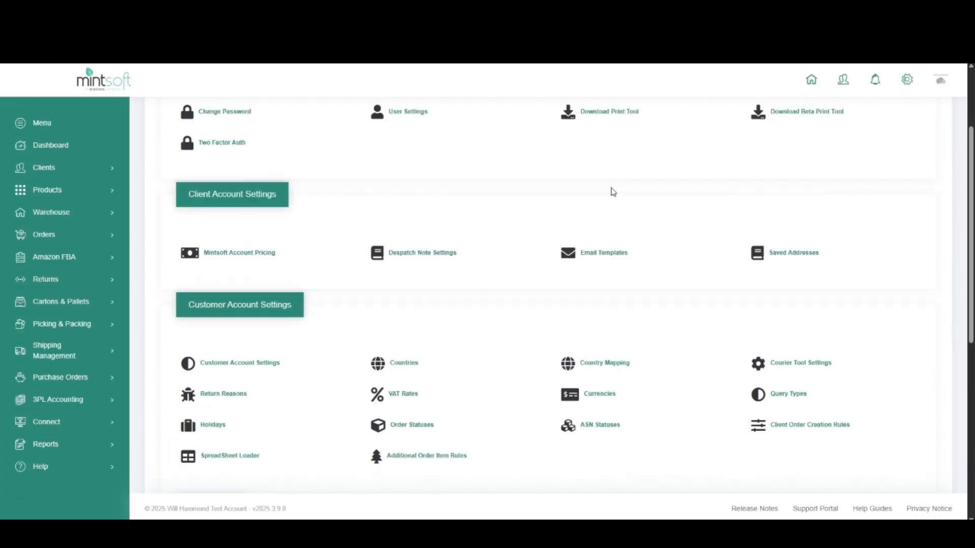
{"action": "left_click", "coordinate": [449, 284]}
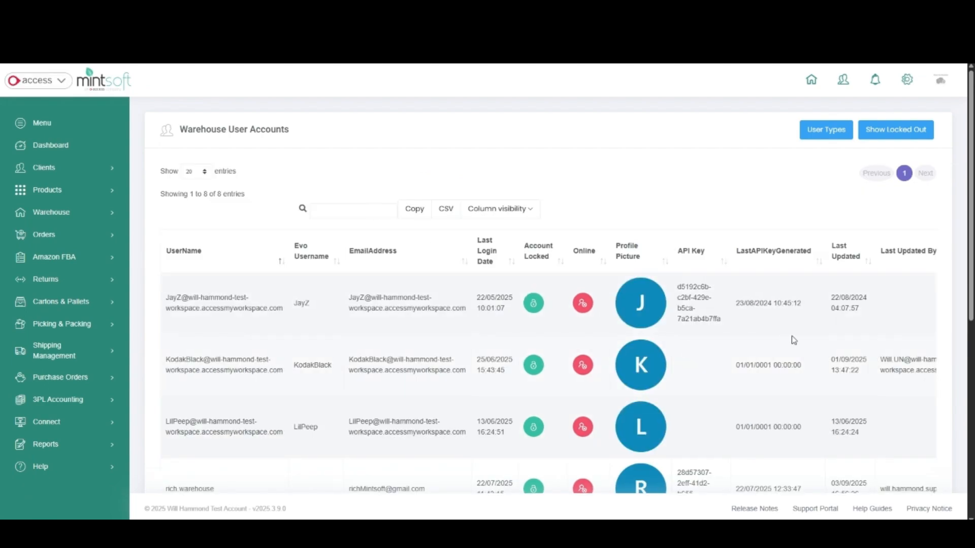
{"action": "scroll", "coordinate": [802, 336], "scroll_direction": "right", "scroll_amount": 3}
{"action": "scroll", "coordinate": [802, 336], "scroll_direction": "right", "scroll_amount": 1}
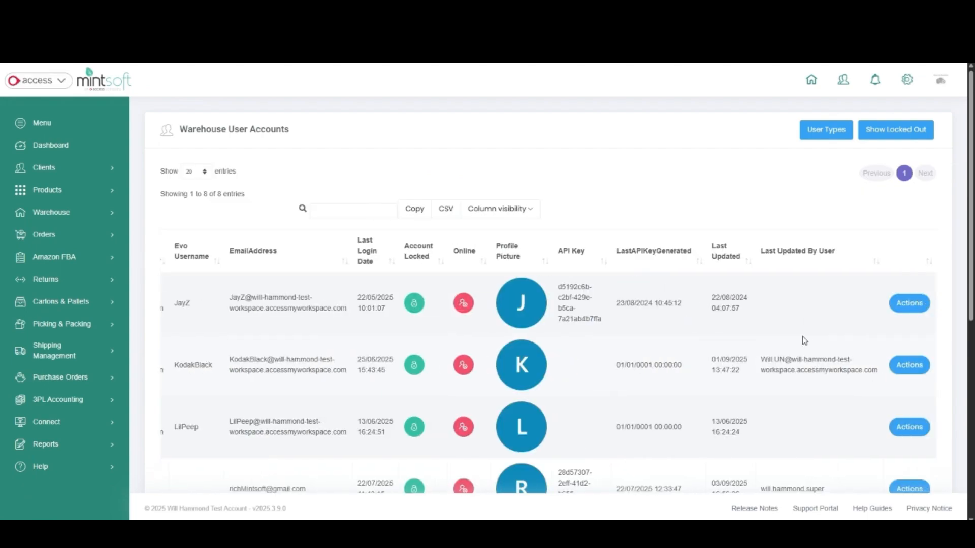
{"action": "left_click", "coordinate": [918, 311]}
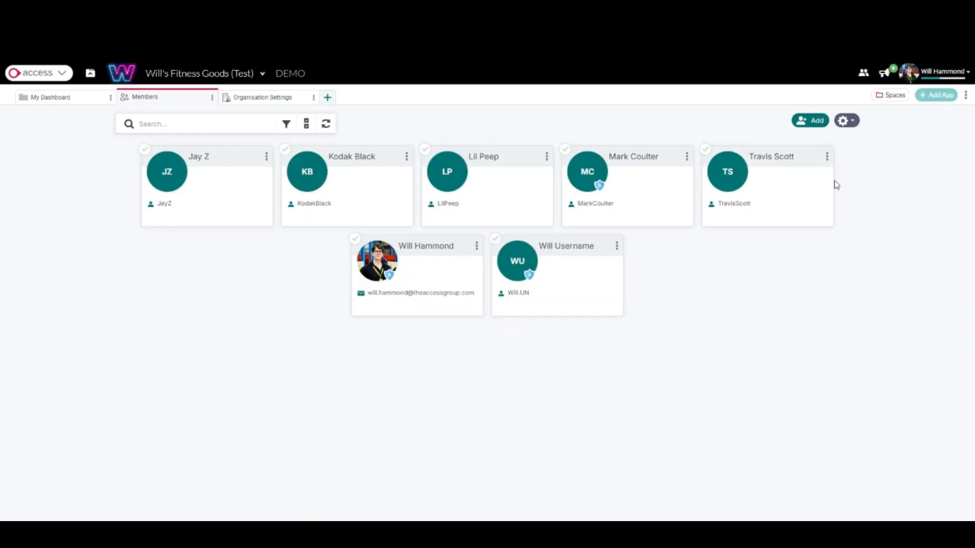
Start a member import in the Access Evo organisation and download the xlsx import template.
{"action": "left_click", "coordinate": [849, 131]}
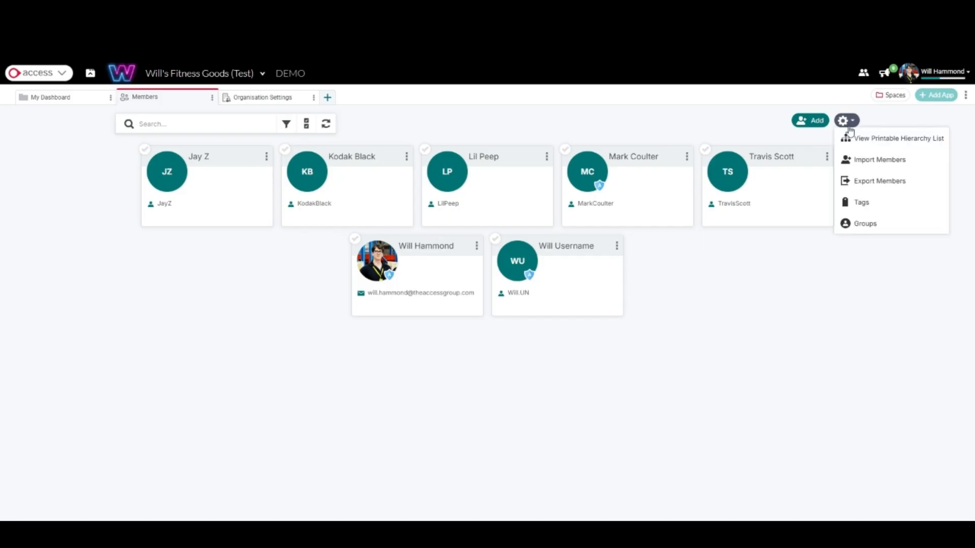
{"action": "left_click", "coordinate": [875, 165]}
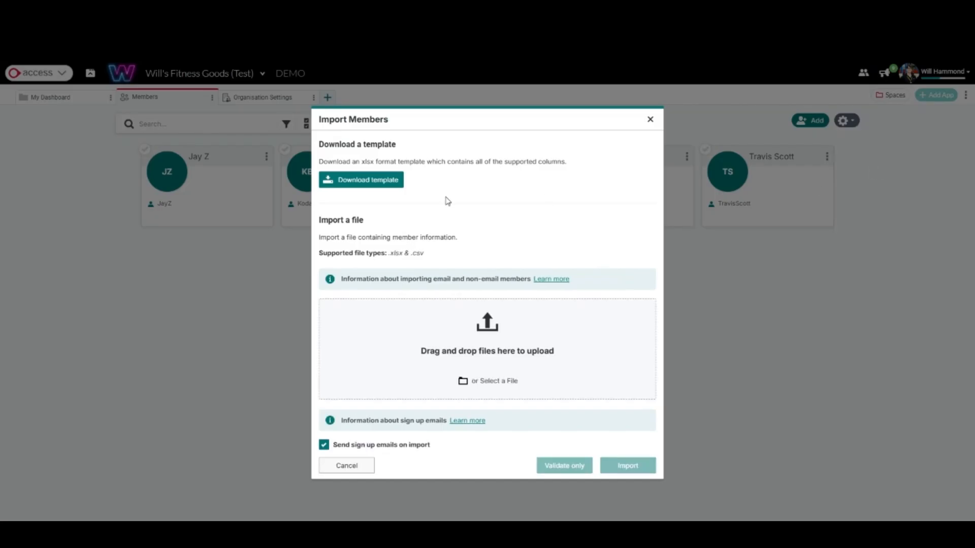
{"action": "left_click", "coordinate": [387, 187]}
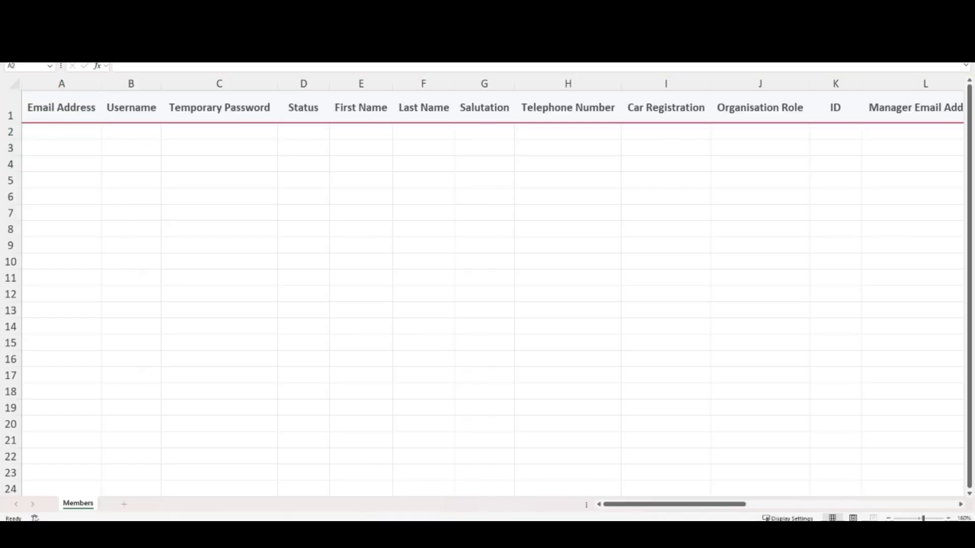
Examine the import template's email, username, temporary password, personal detail, organisation role and product role columns, and close the member import without uploading a file.
{"action": "left_click", "coordinate": [70, 83]}
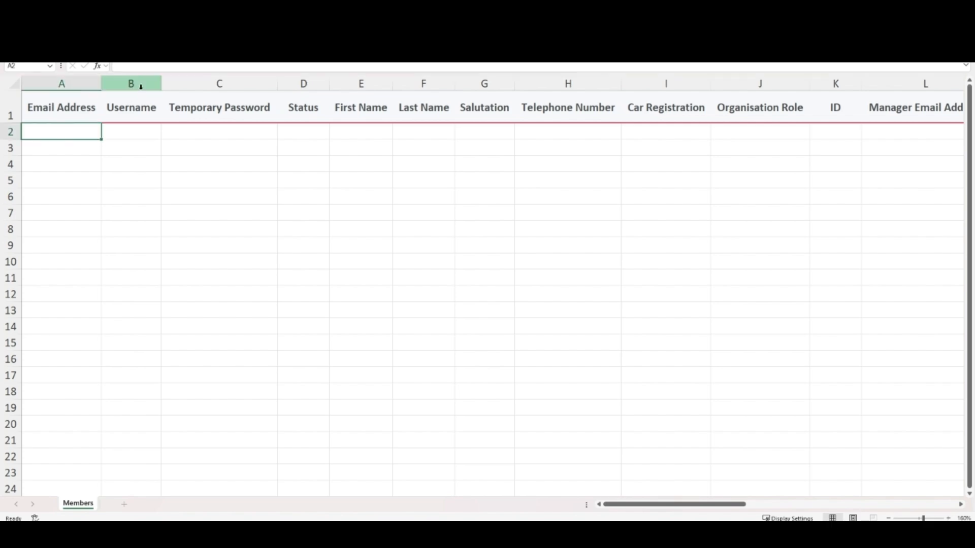
{"action": "left_click_drag", "start_coordinate": [63, 99], "coordinate": [57, 261]}
{"action": "left_click_drag", "start_coordinate": [146, 107], "coordinate": [224, 278]}
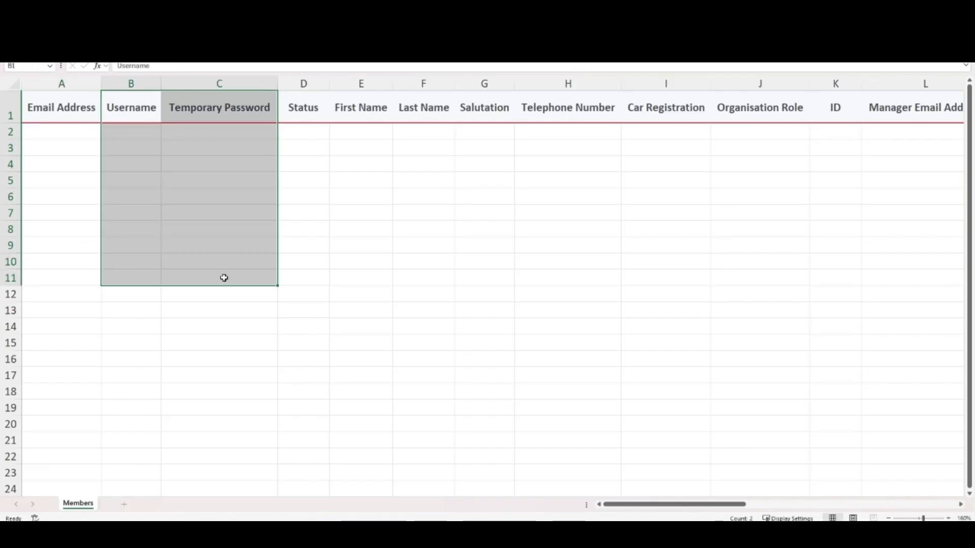
{"action": "left_click", "coordinate": [366, 115]}
{"action": "left_click_drag", "start_coordinate": [367, 115], "coordinate": [784, 275]}
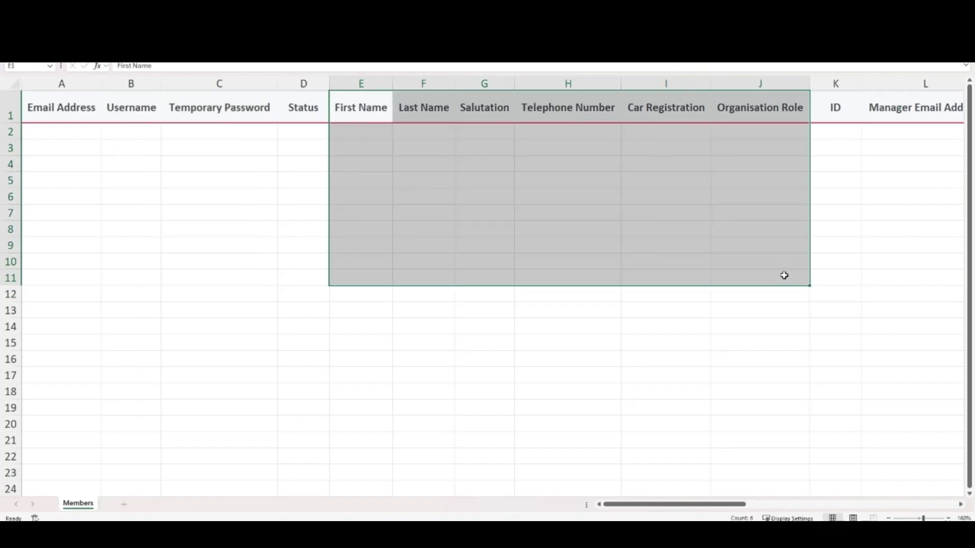
{"action": "left_click", "coordinate": [739, 326]}
{"action": "left_click_drag", "start_coordinate": [666, 510], "coordinate": [890, 479]}
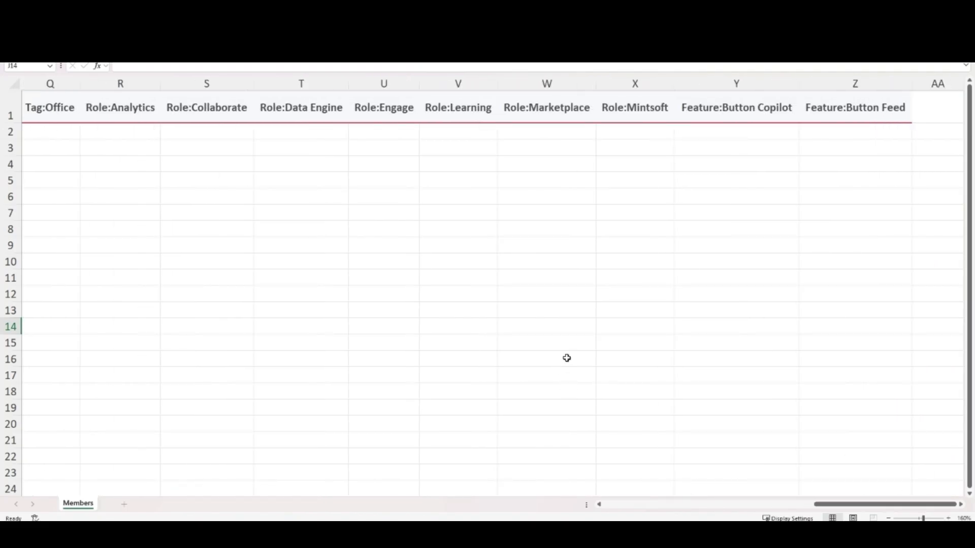
{"action": "left_click", "coordinate": [640, 152]}
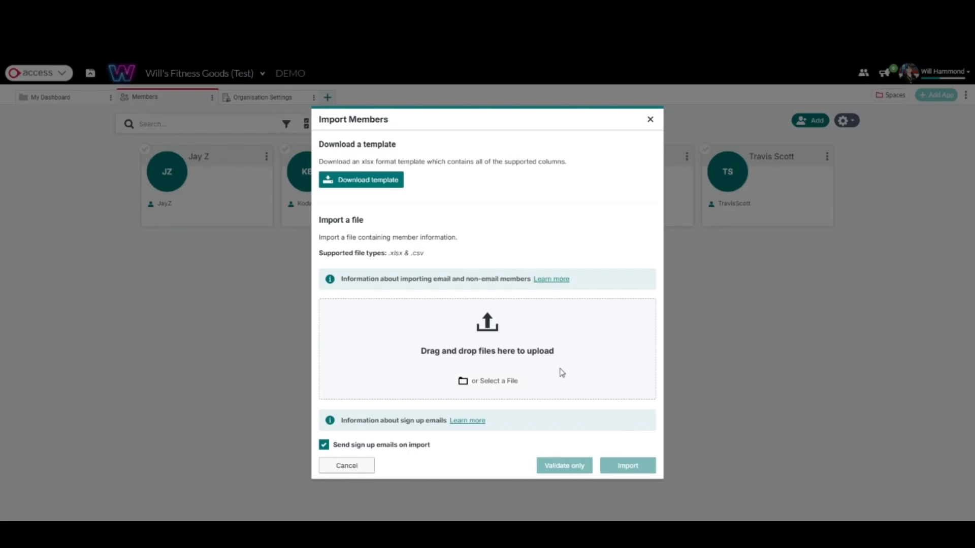
{"action": "left_click", "coordinate": [349, 467]}
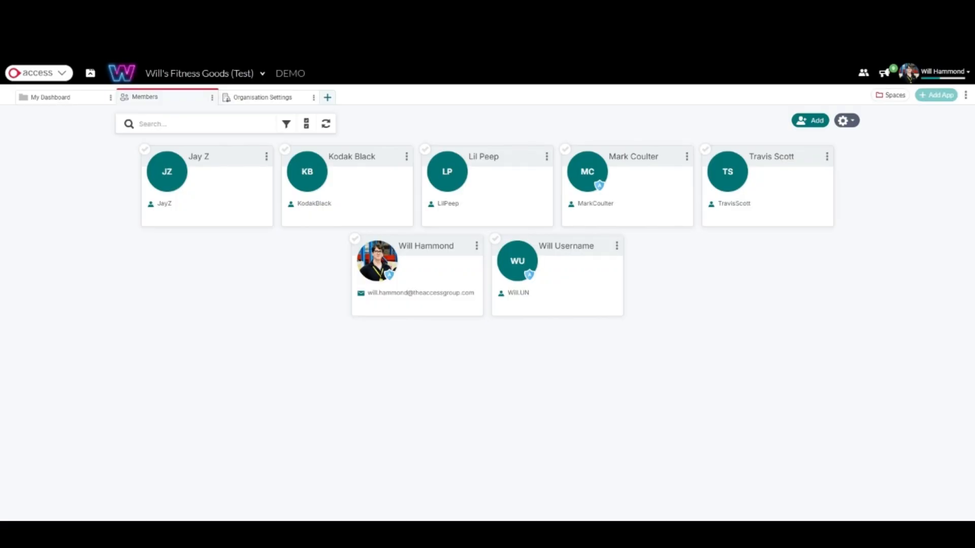